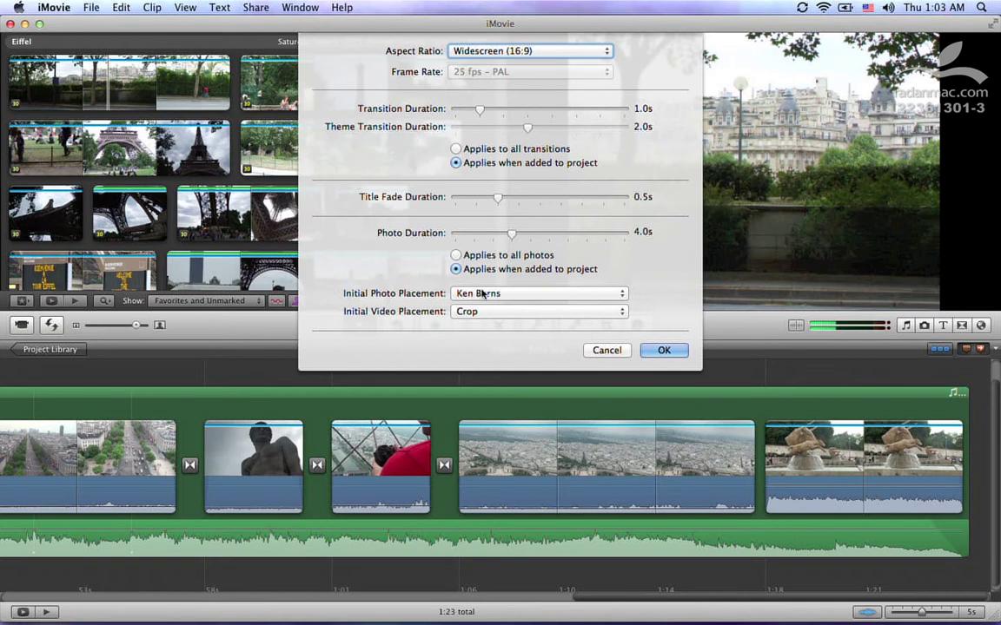
click(539, 296)
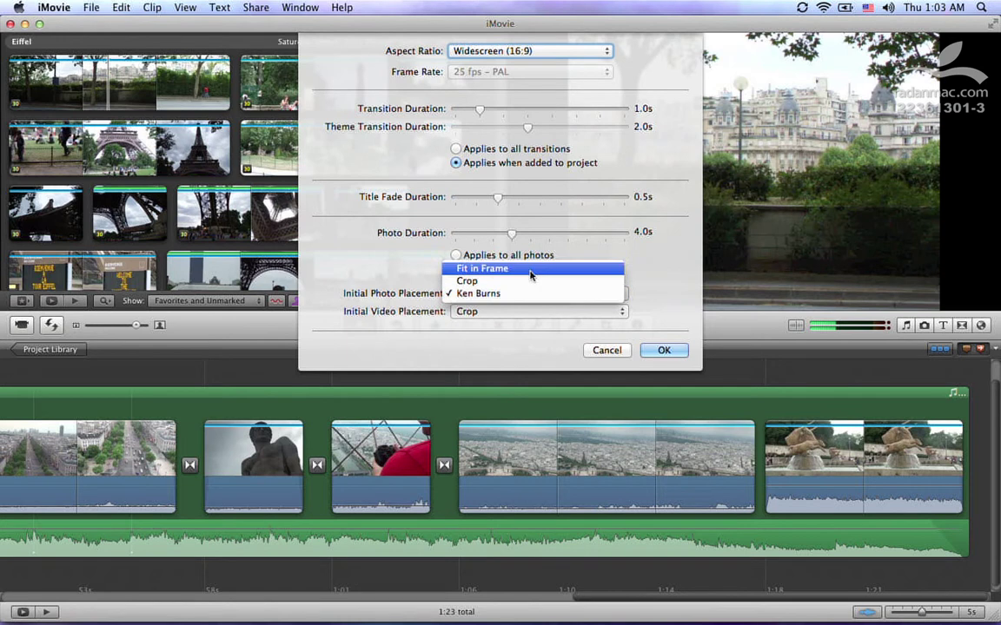
click(531, 276)
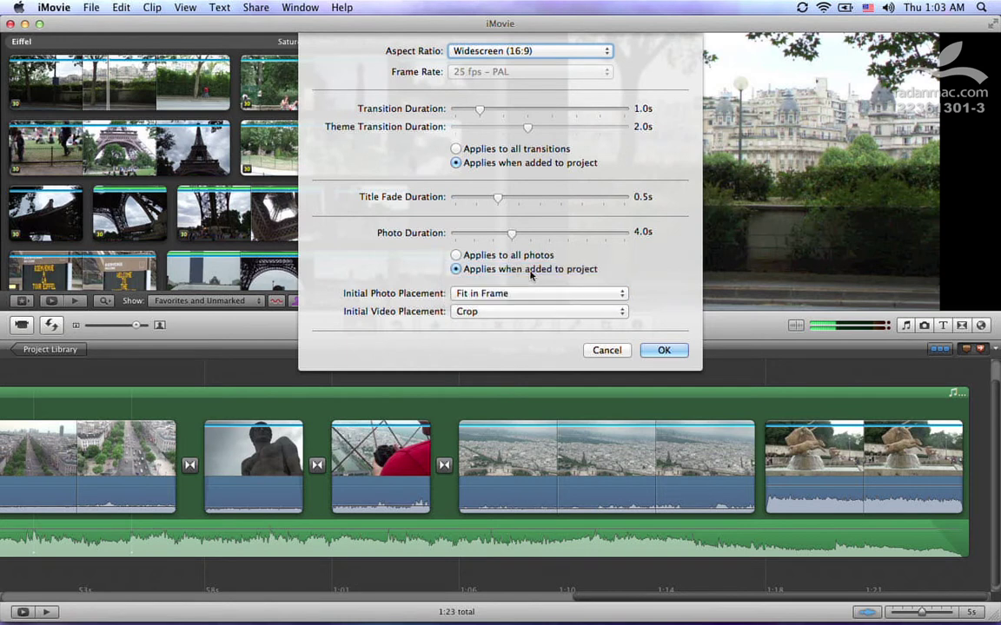
click(474, 316)
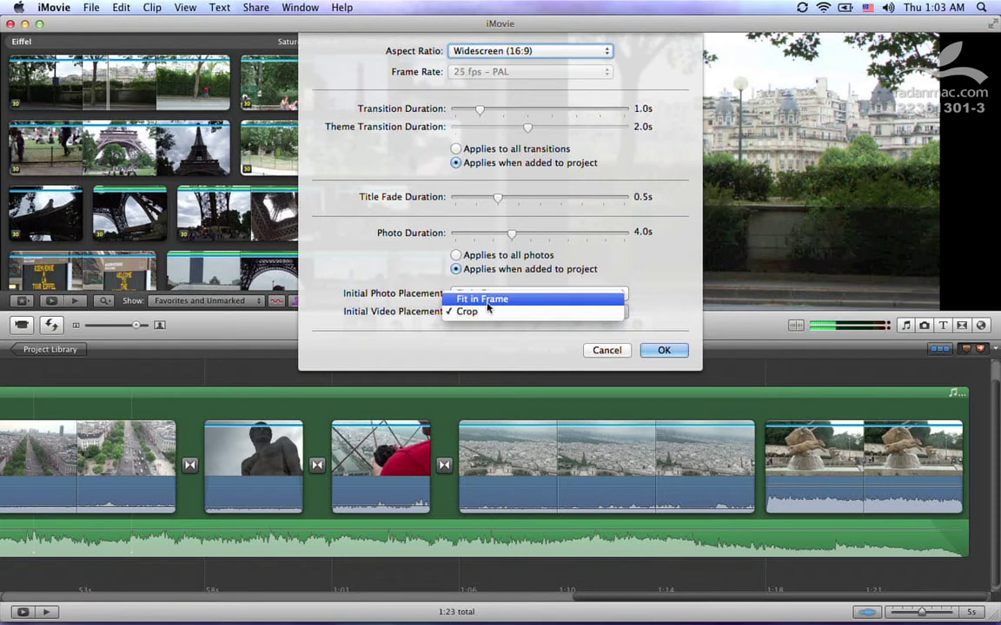
click(686, 295)
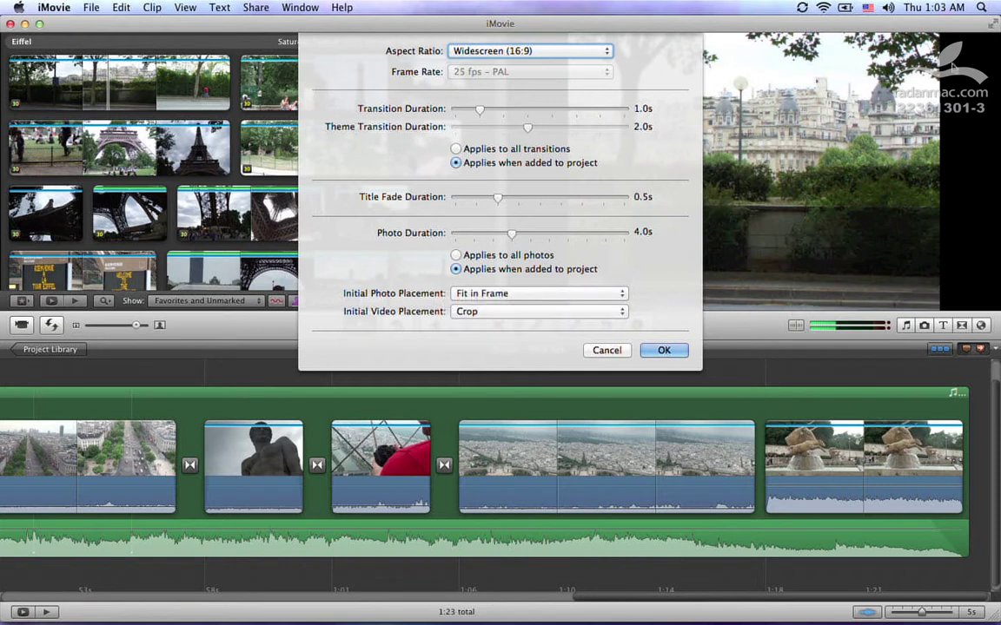
click(607, 350)
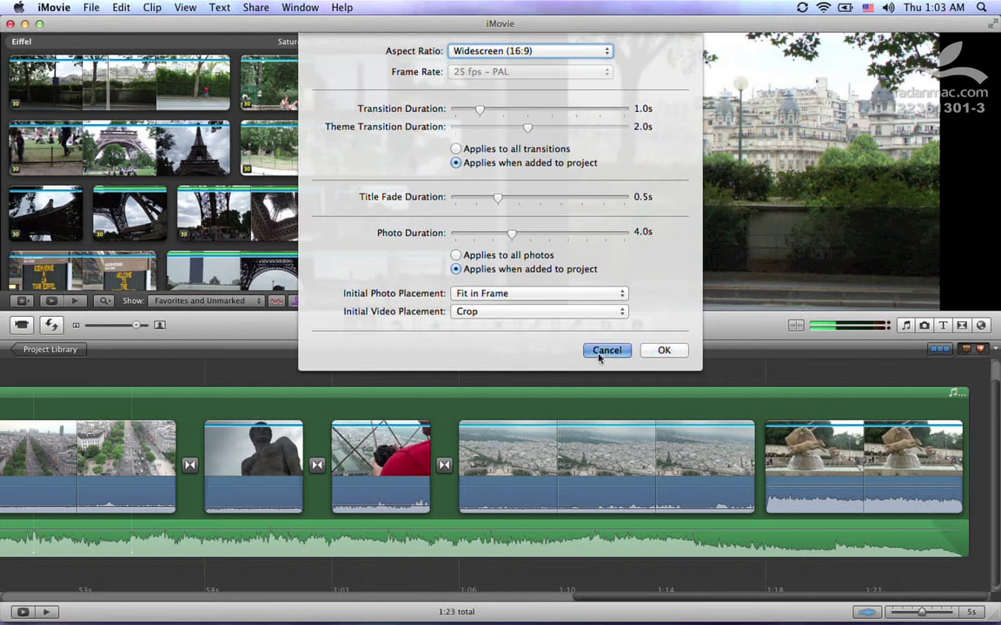
Apply the Photo Album theme to the Paris Epic project, with transitions and titles added automatically.
click(92, 7)
click(131, 142)
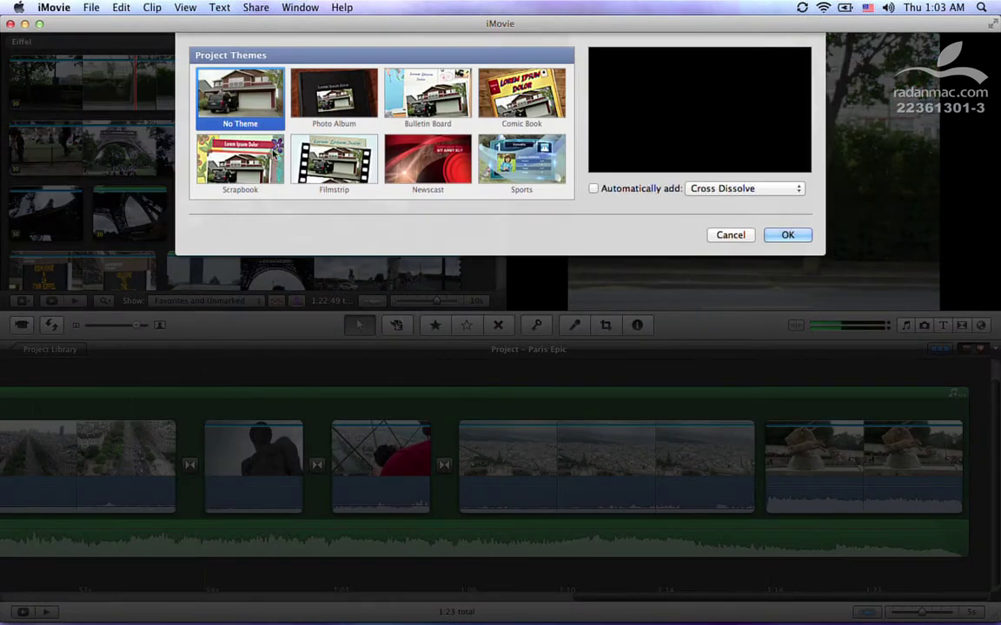
click(343, 117)
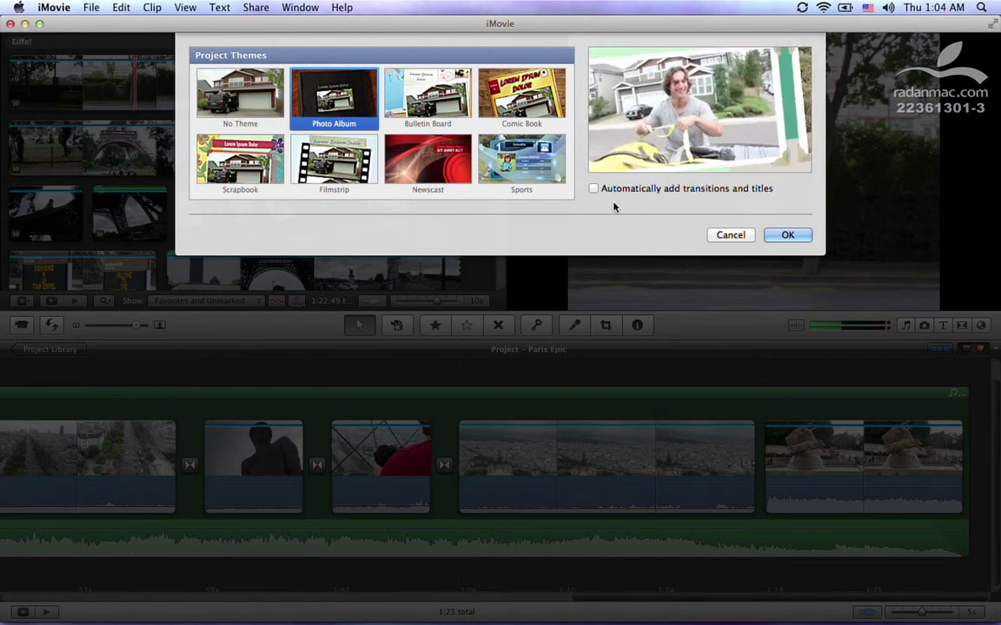
click(709, 193)
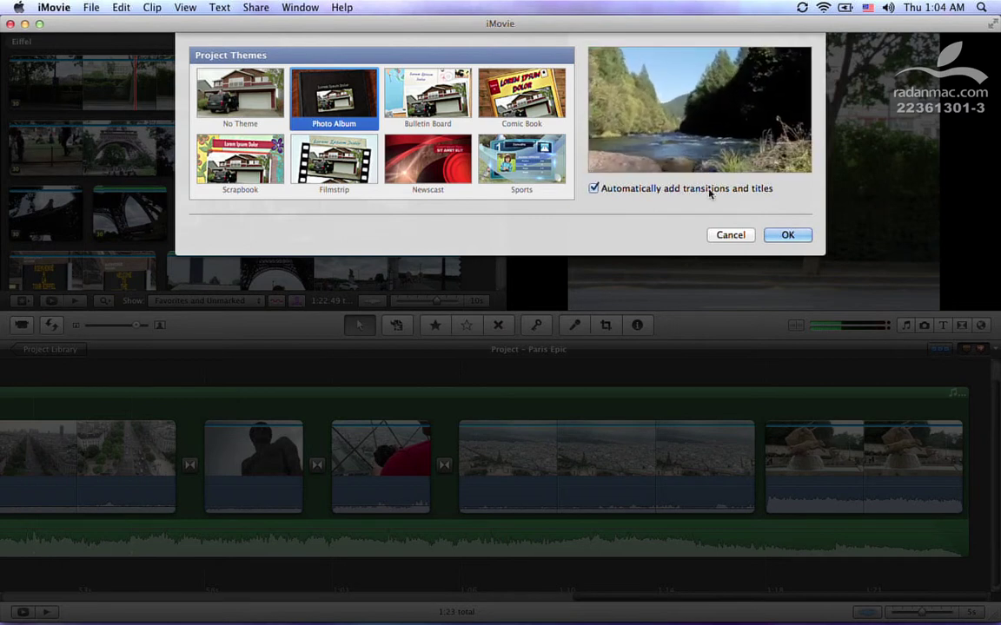
click(787, 234)
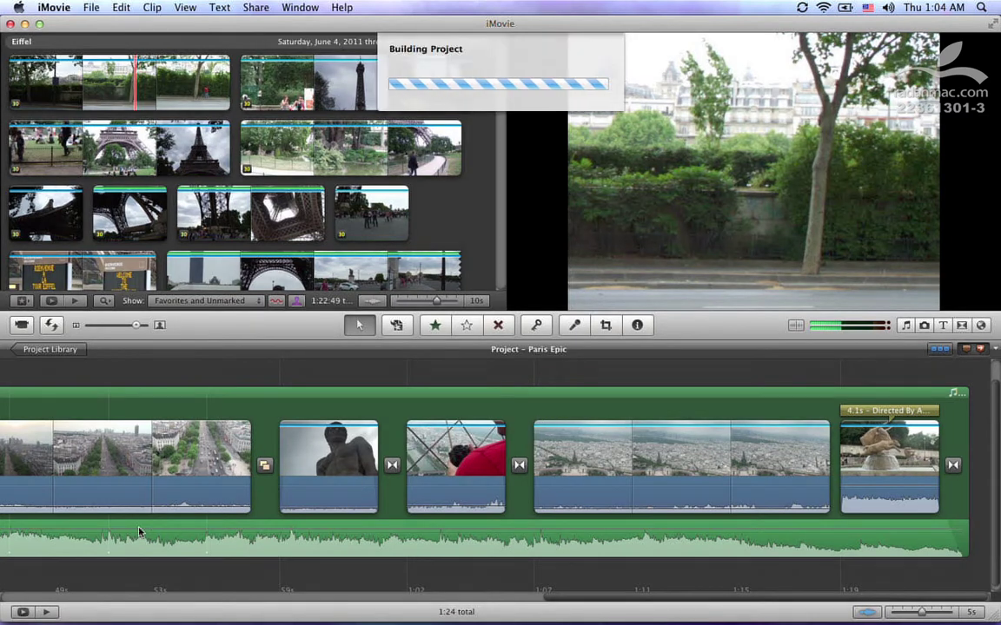
Play the project's themed opening and inspect the first theme transition in the Precision Editor, closing it again.
scroll(139, 532, left, 15)
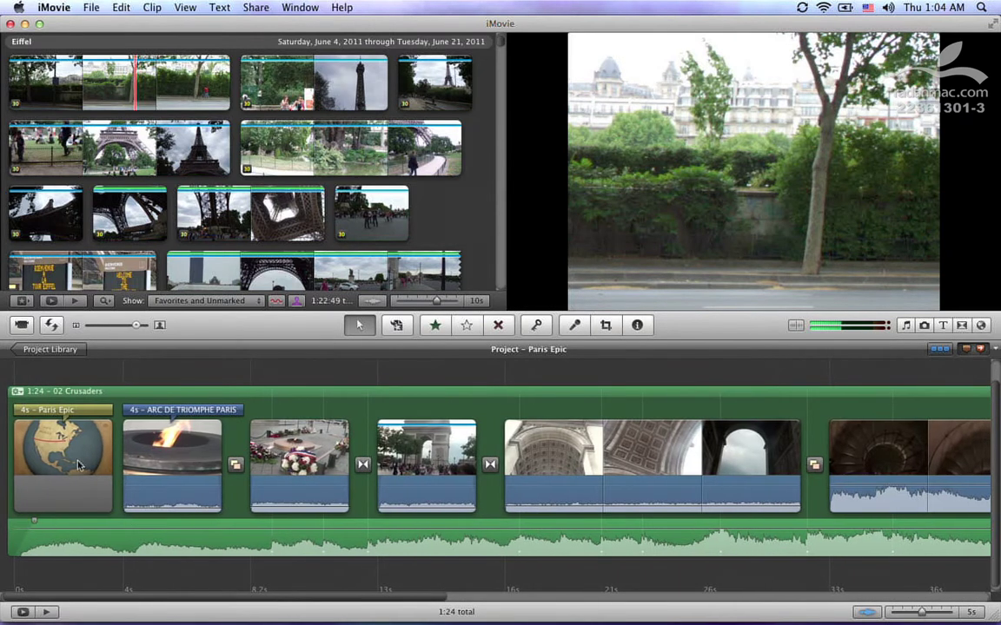
key(space)
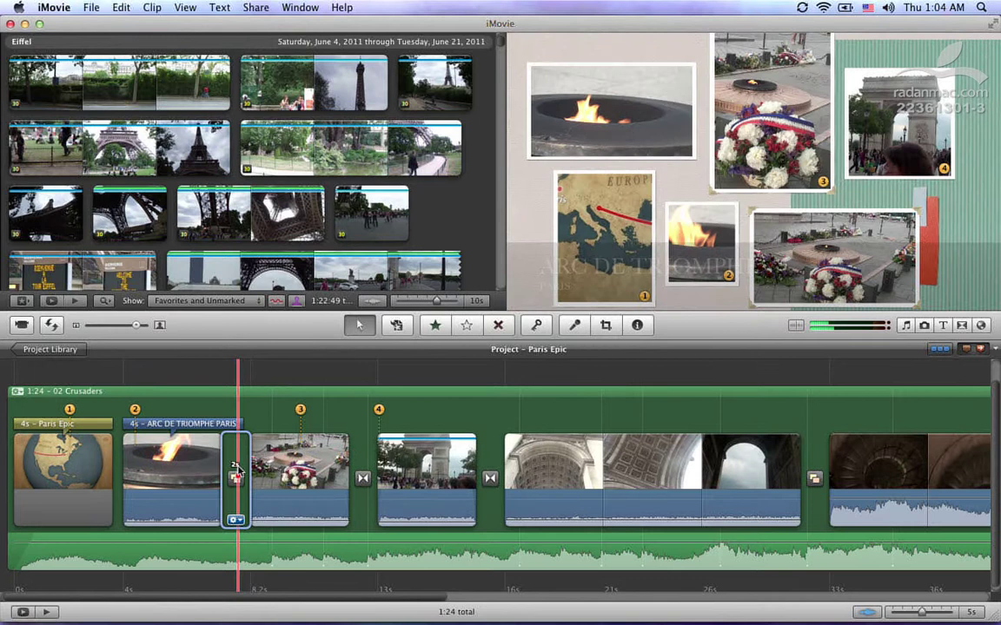
double_click(237, 467)
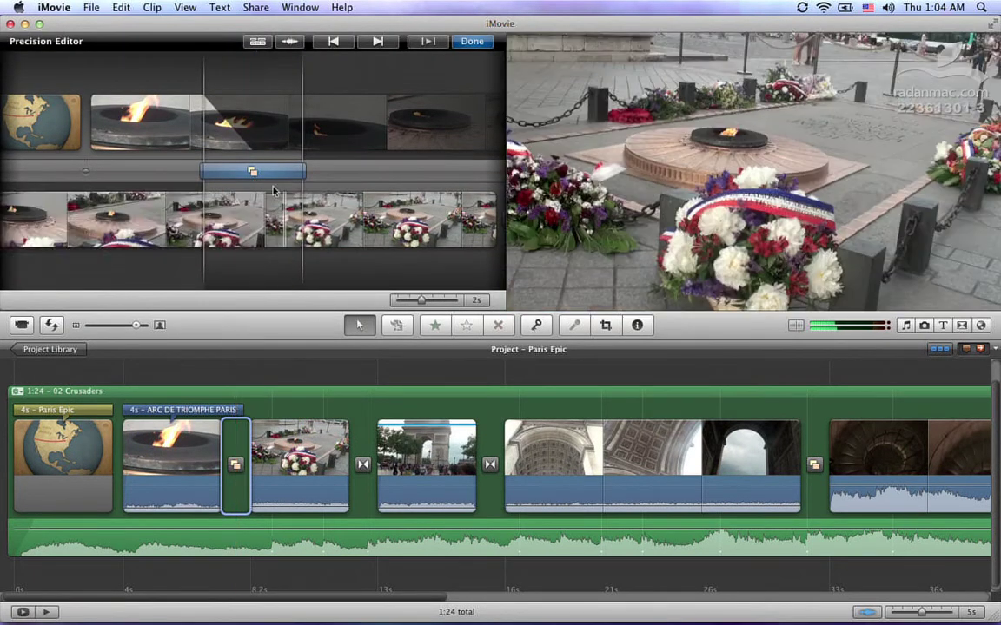
click(472, 41)
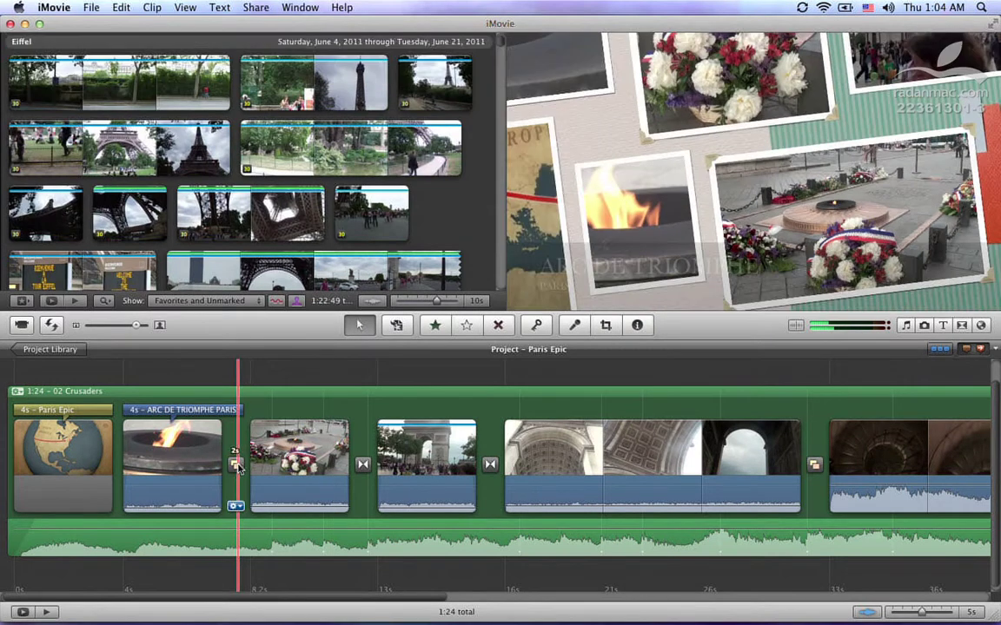
Review the duration and overlap settings of the first theme transition in its Inspector without changing them.
click(236, 467)
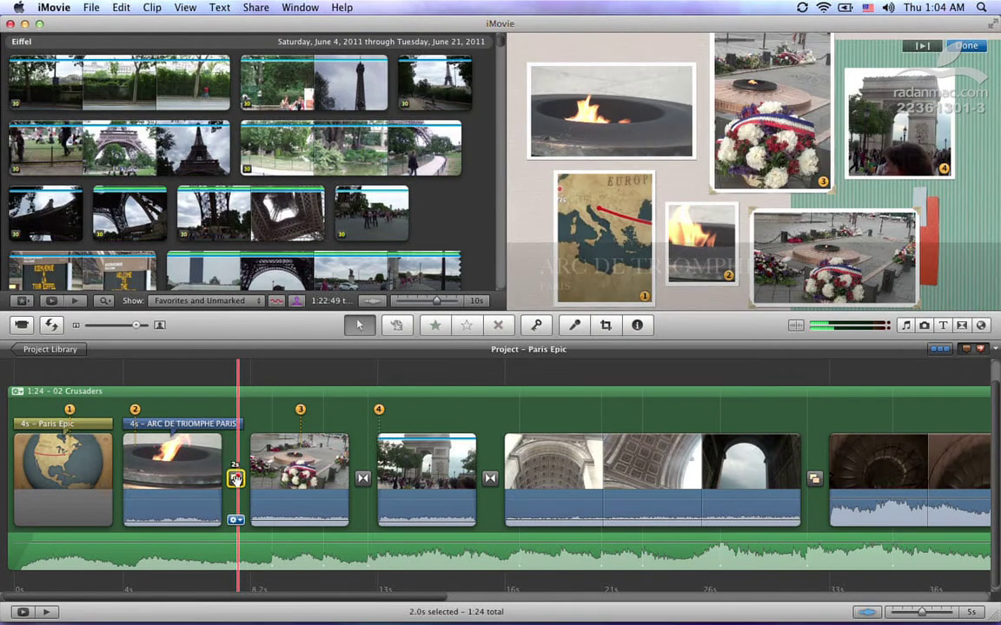
double_click(236, 478)
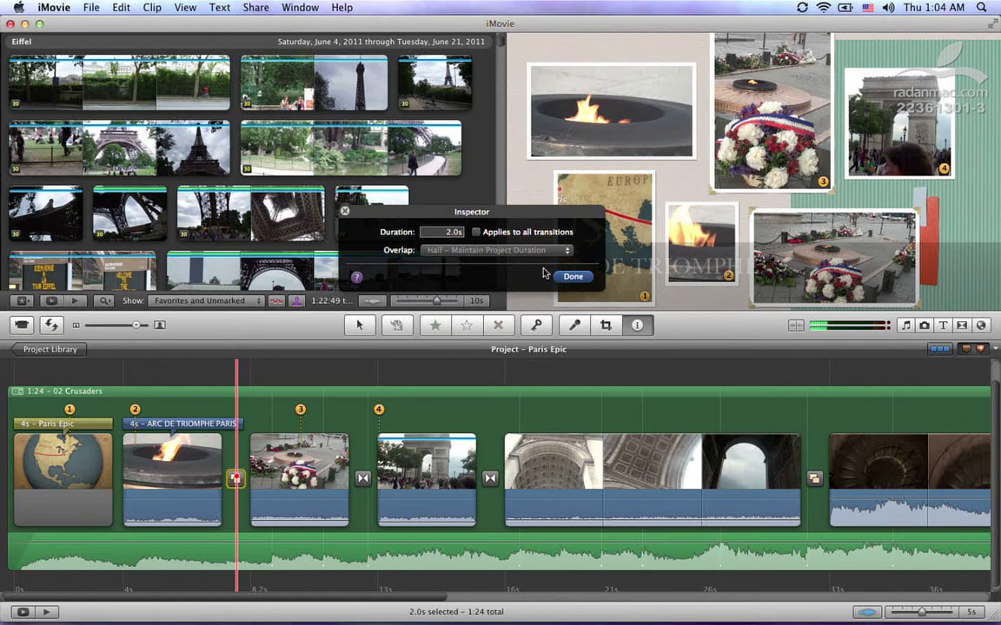
click(571, 276)
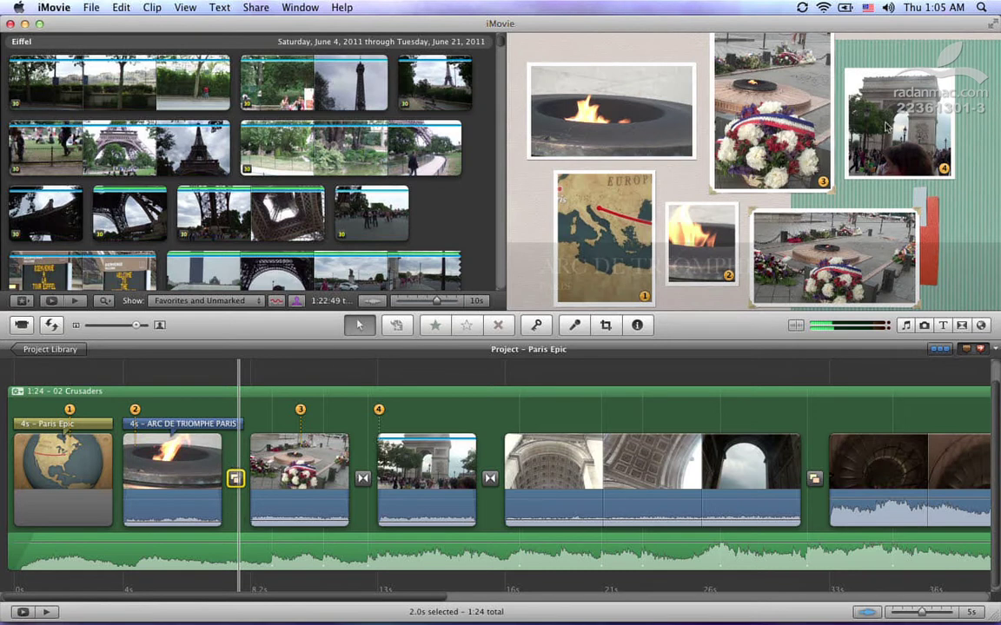
Skim the opening clips and the closing credits title of the project to review the Photo Album theme.
mouse_move(538, 458)
mouse_move(106, 443)
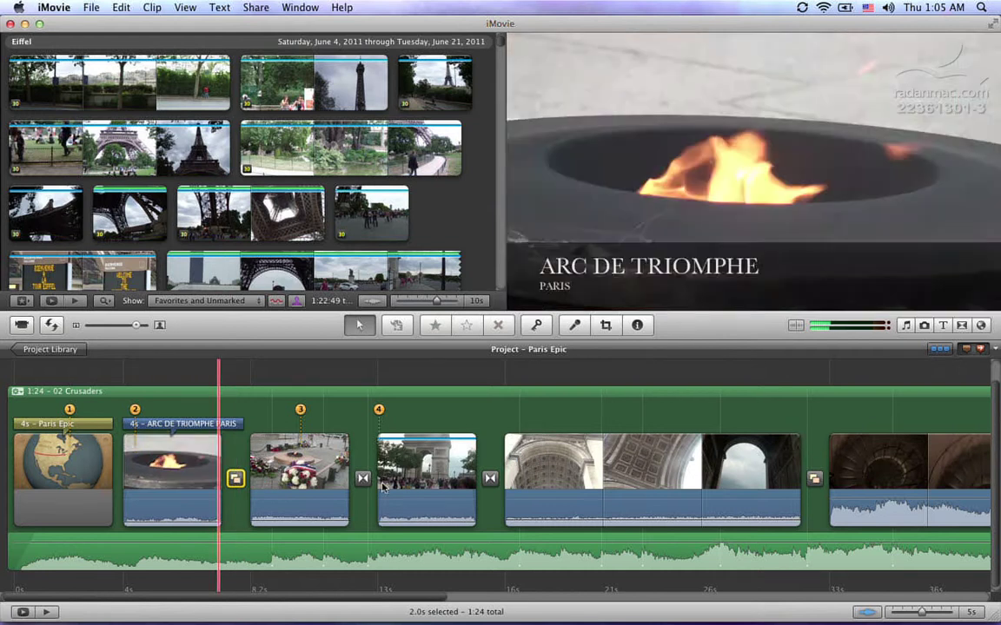
scroll(287, 439, right, 12)
scroll(383, 486, right, 10)
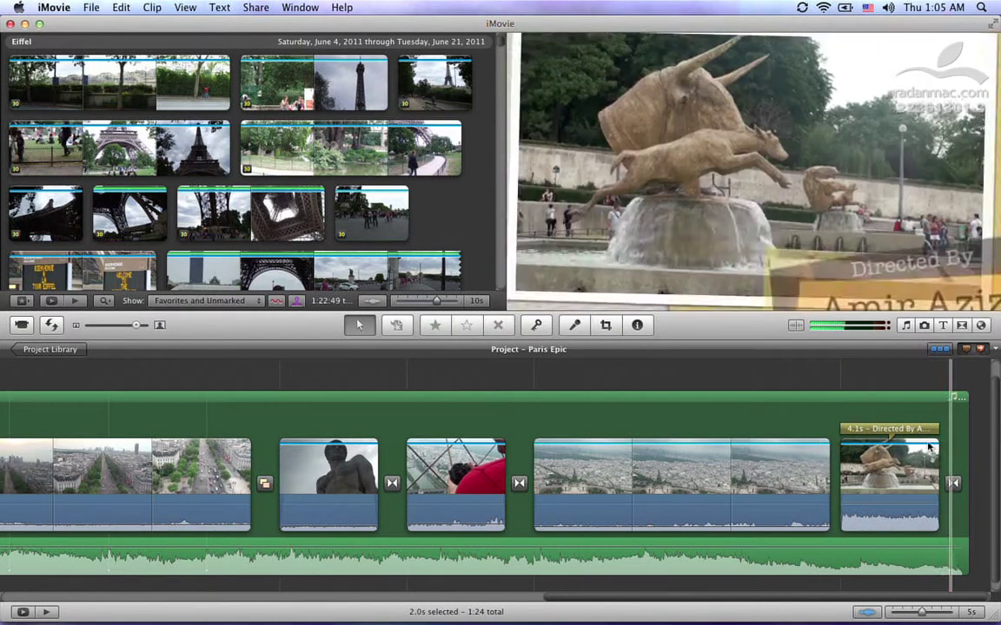
Switch the project theme to Sports, keeping automatic transitions and titles enabled.
click(91, 7)
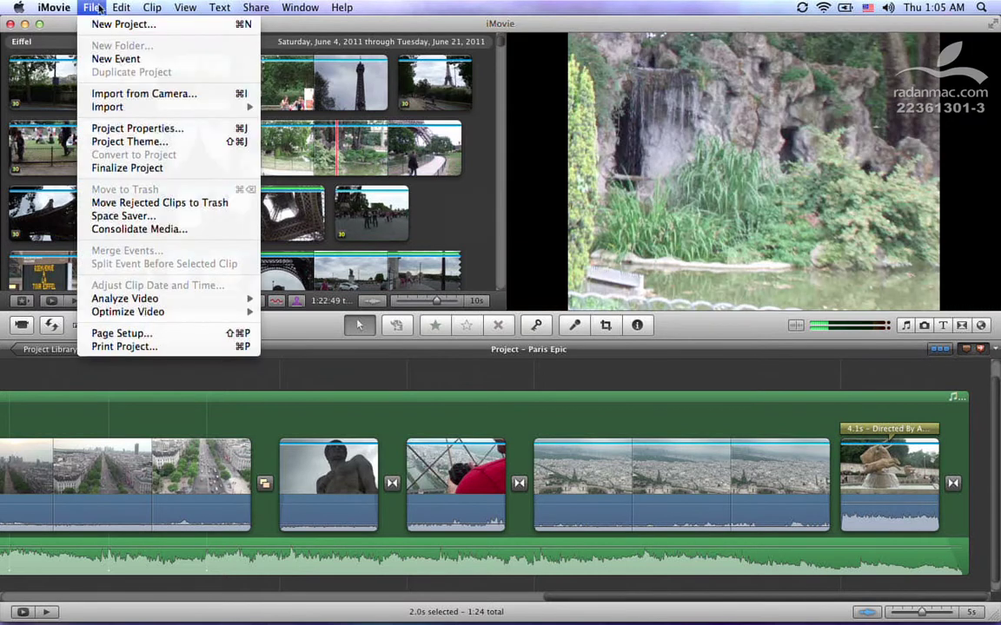
click(130, 142)
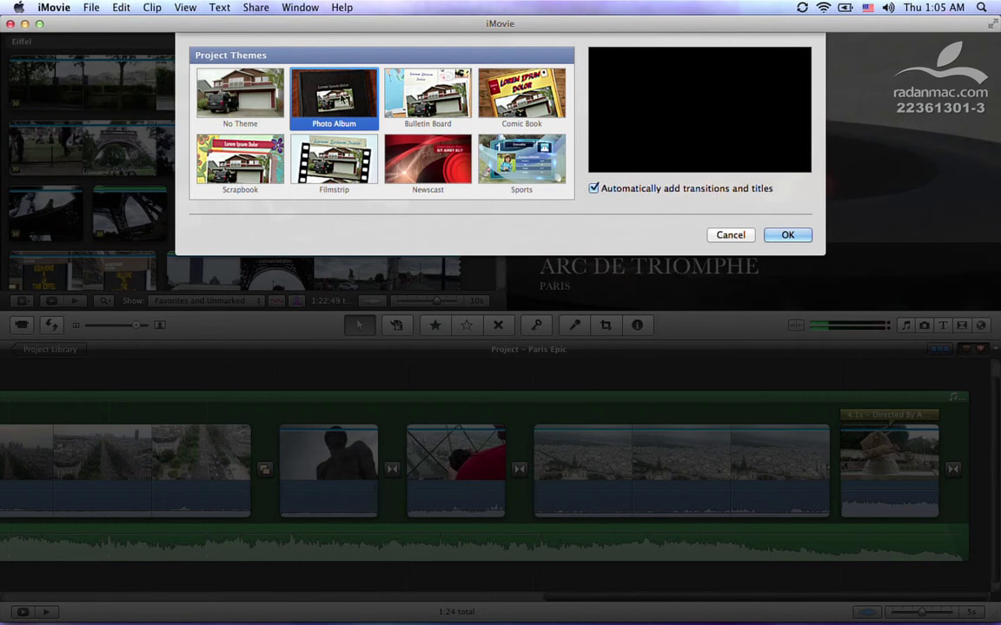
click(519, 160)
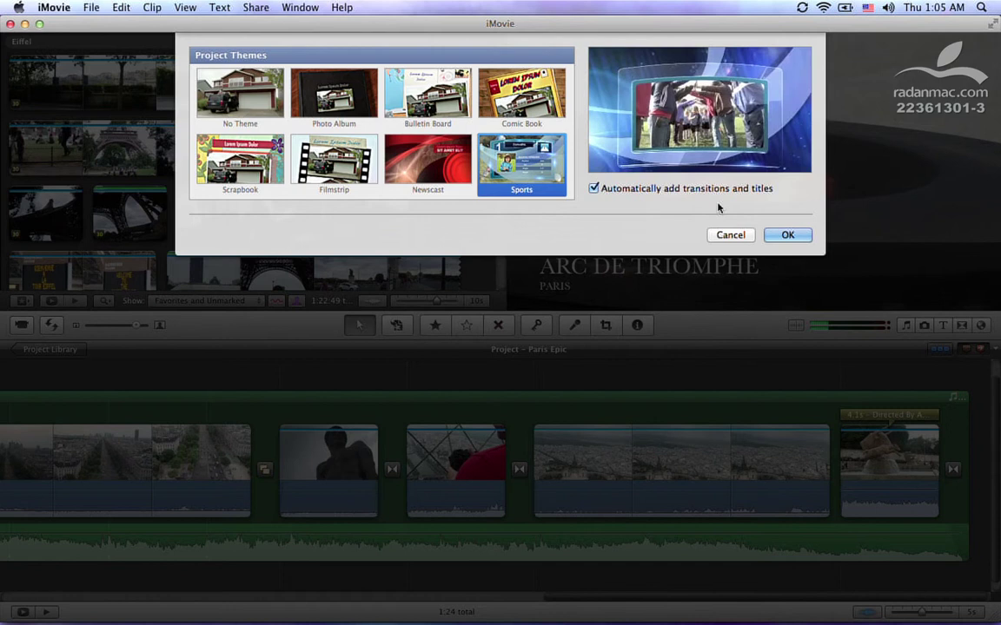
click(786, 236)
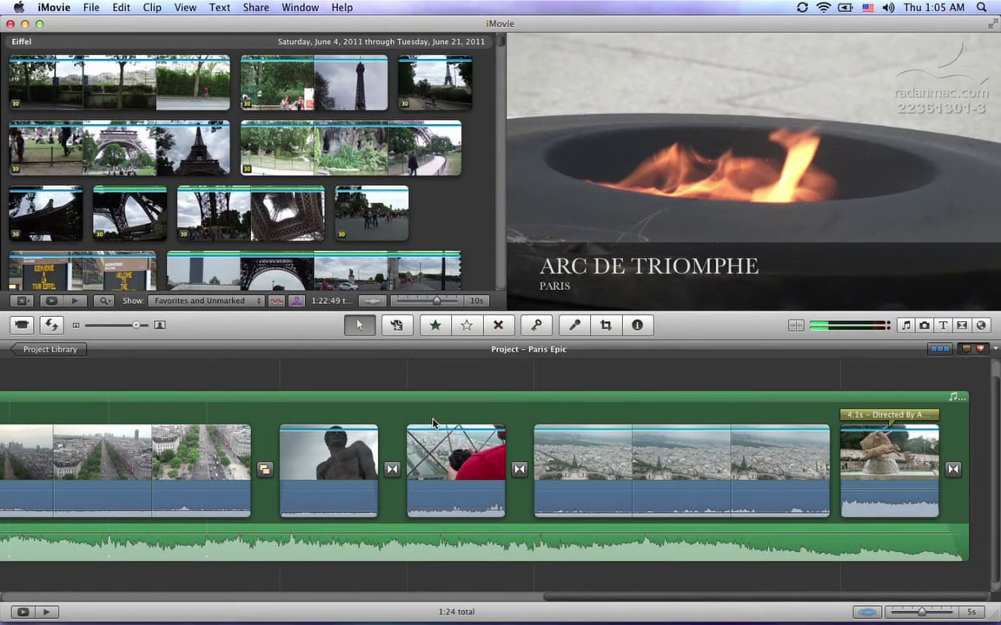
Change the text of the opening title over the globe map clip to GREAT MATCH.
scroll(260, 434, left, 15)
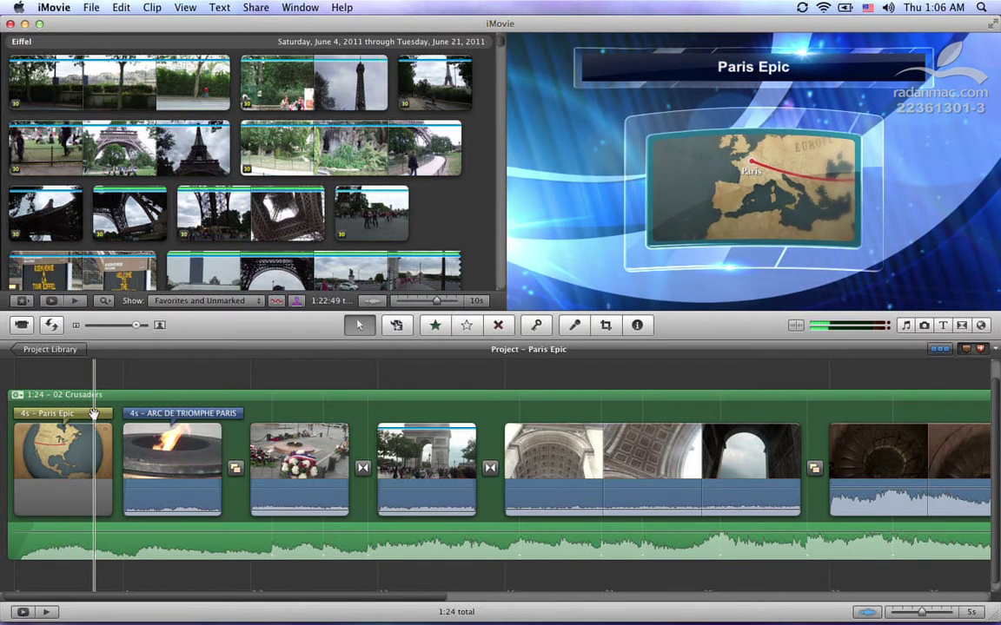
click(94, 414)
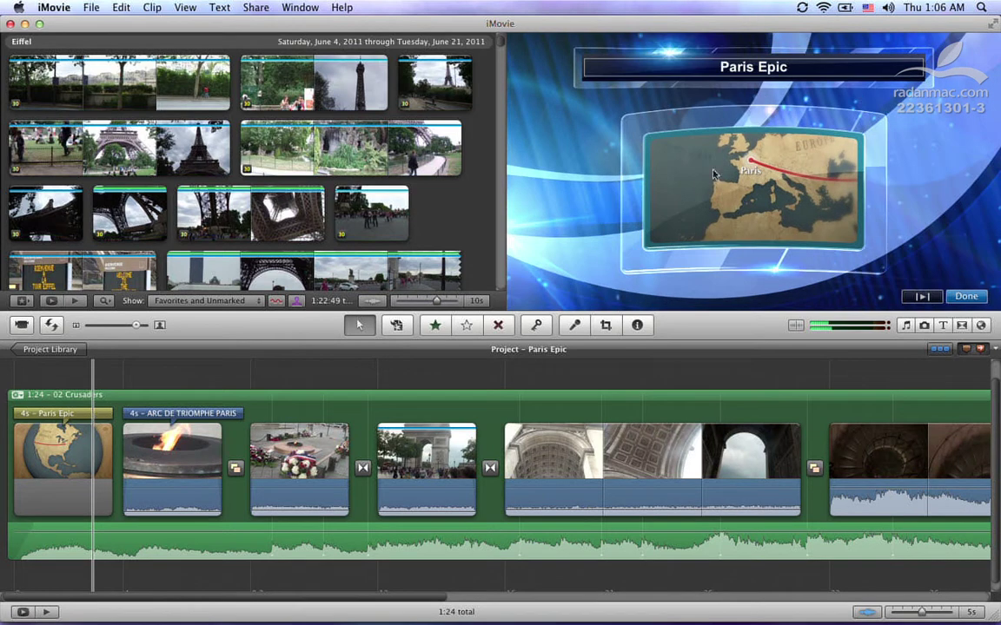
click(760, 70)
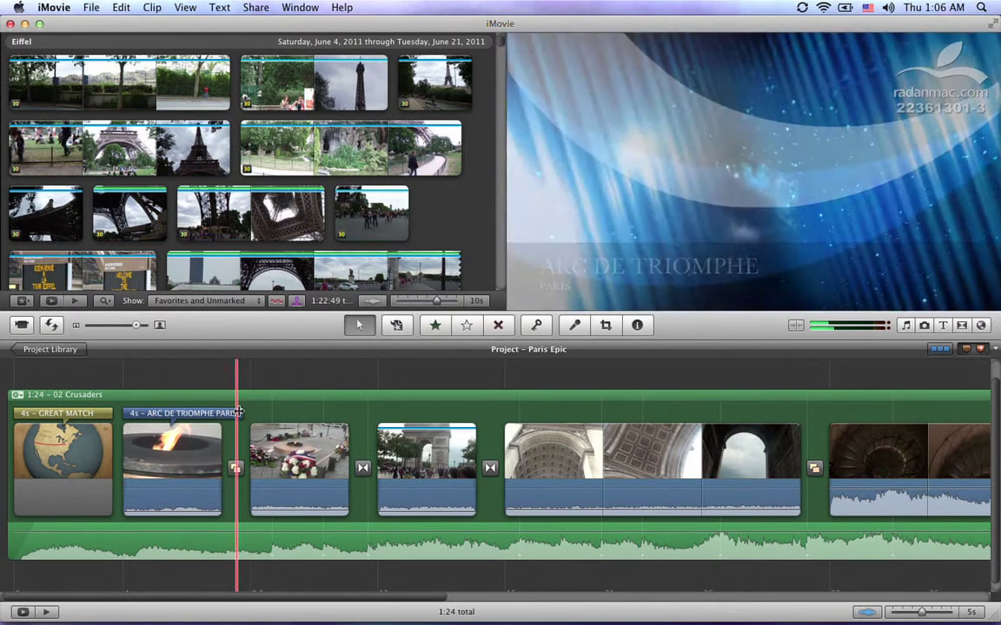
Preview the first Sports theme transition and the closing clip at the end of the project.
key(space)
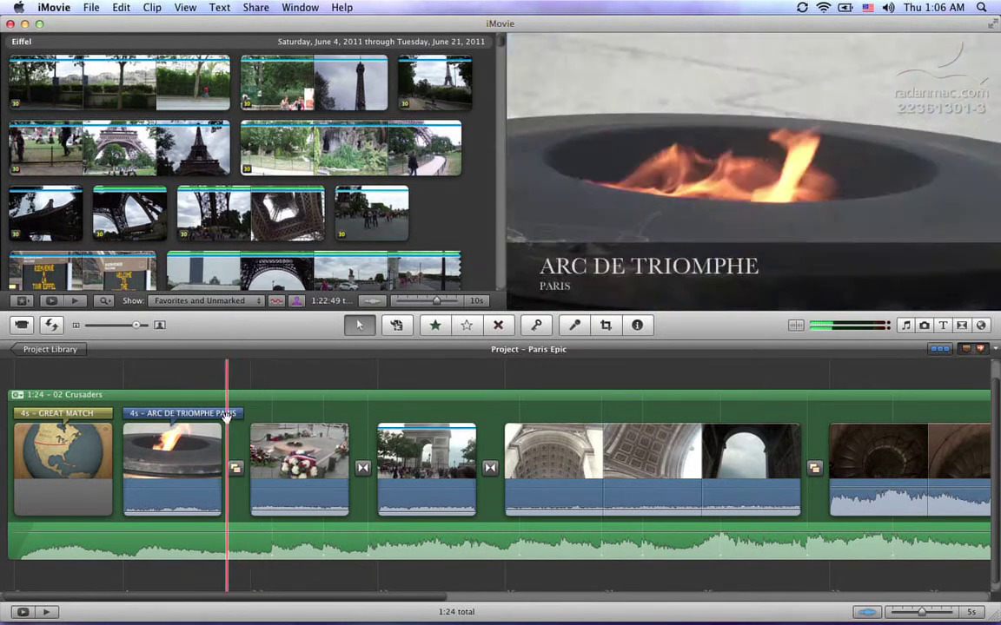
scroll(426, 435, right, 10)
scroll(439, 431, right, 3)
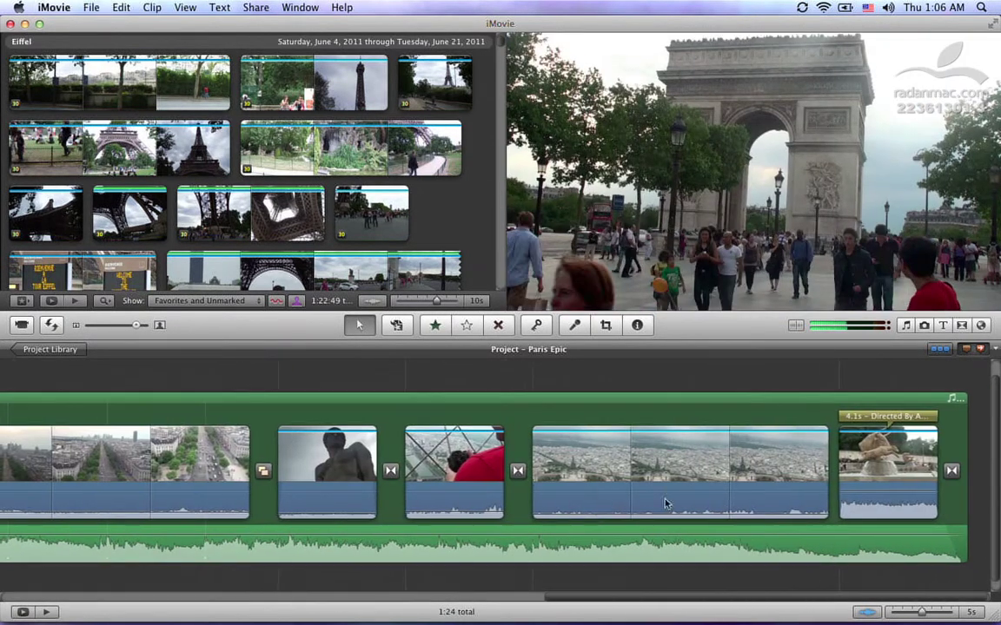
key(space)
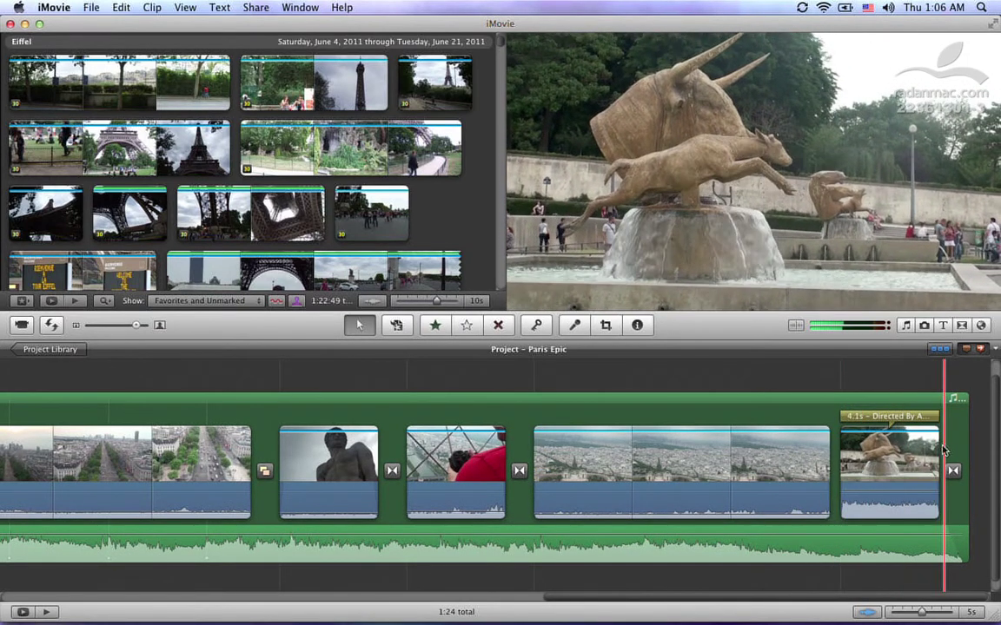
Examine the team, player and sport details in the Sports Team Editor, selecting the first player, and close the editor.
click(297, 7)
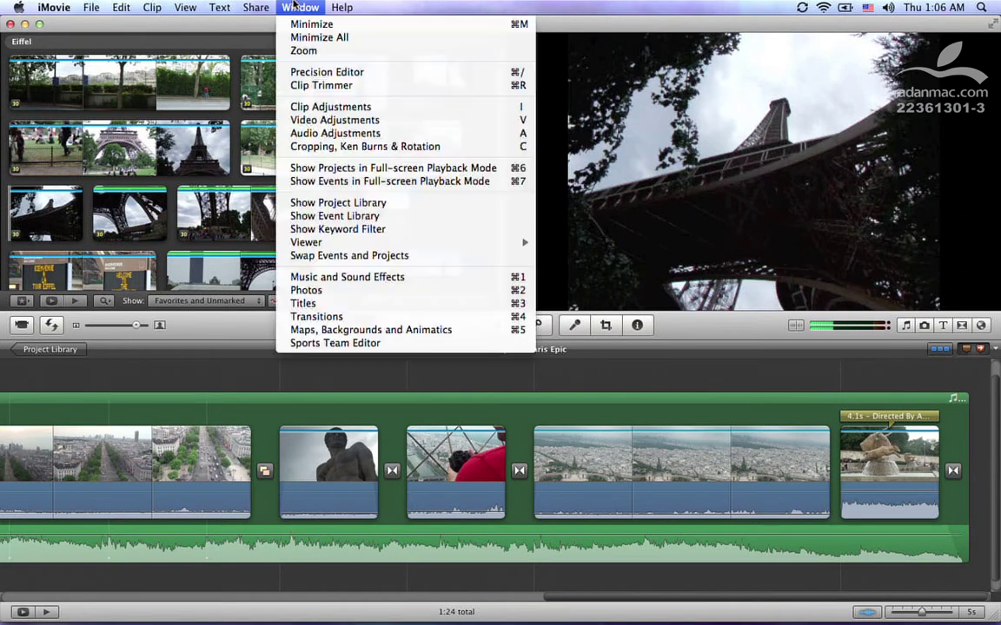
click(328, 343)
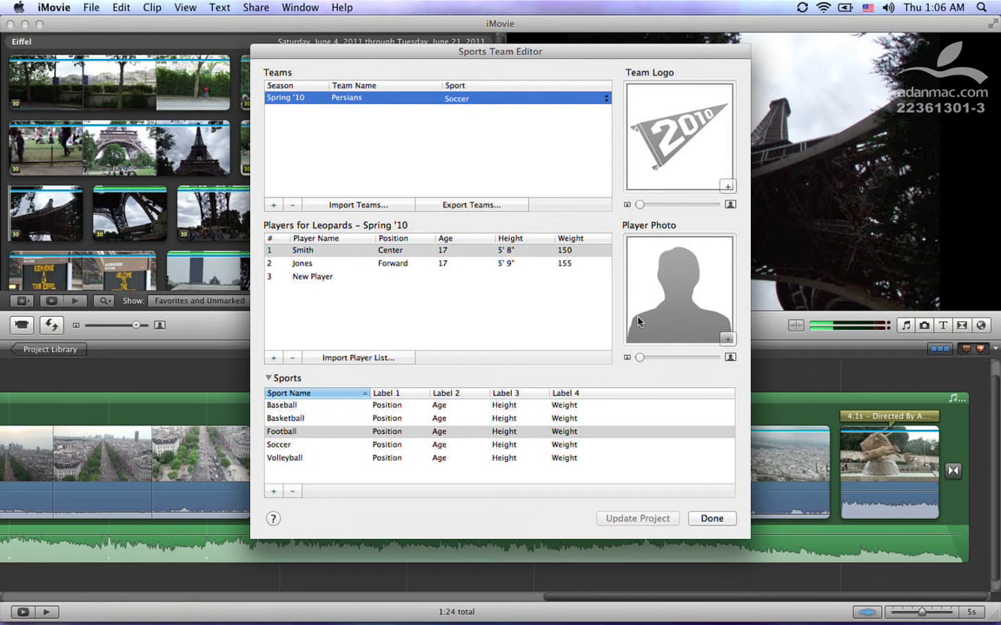
click(401, 269)
click(330, 250)
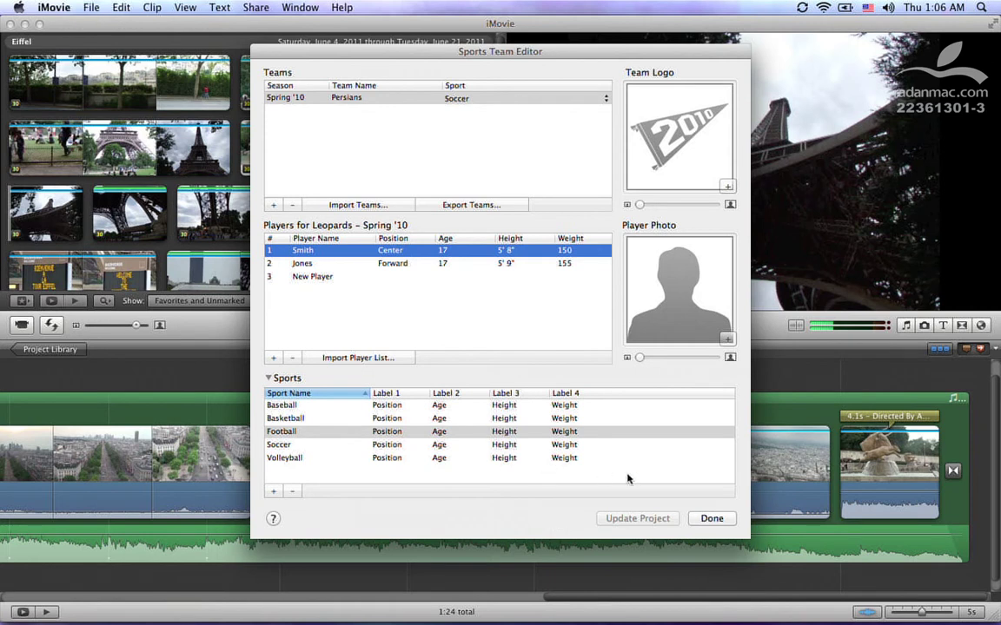
click(711, 518)
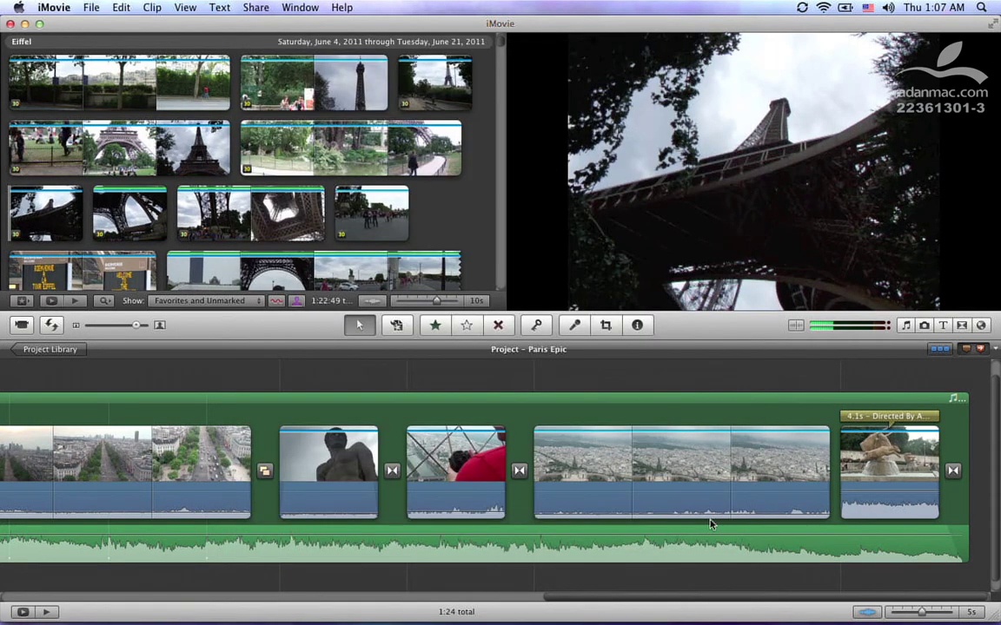